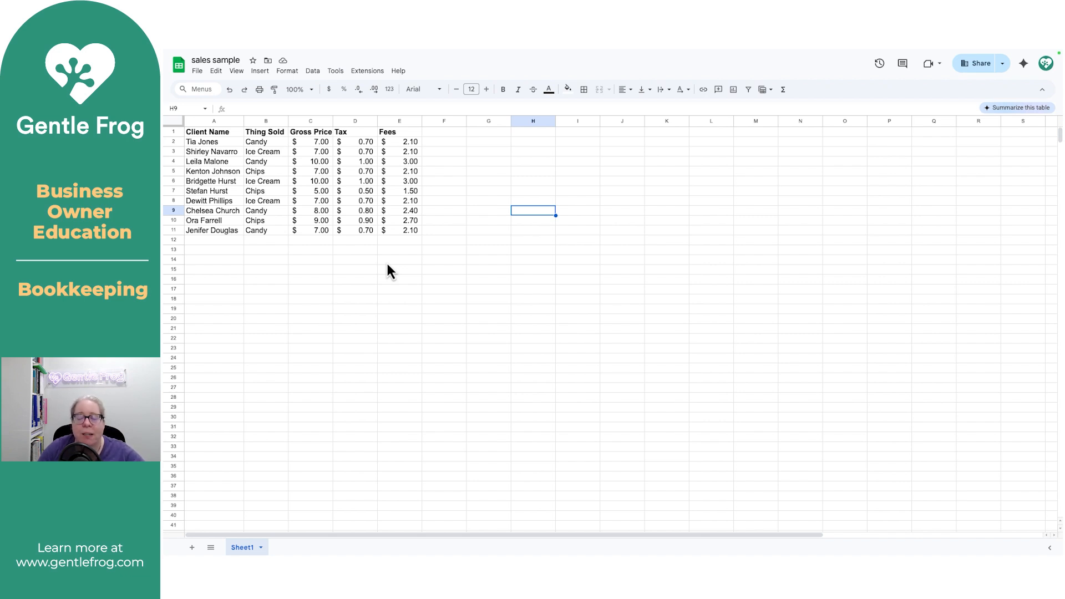
Step: Start a new pivot table using the data range A1:E11
left_click_drag(269, 151, 259, 222)
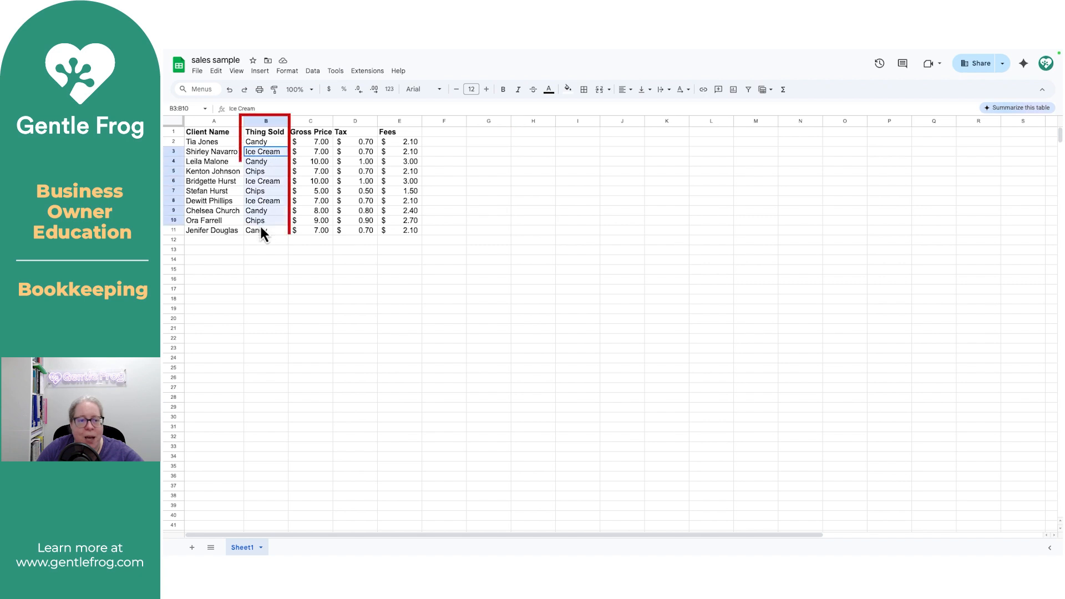
left_click(364, 295)
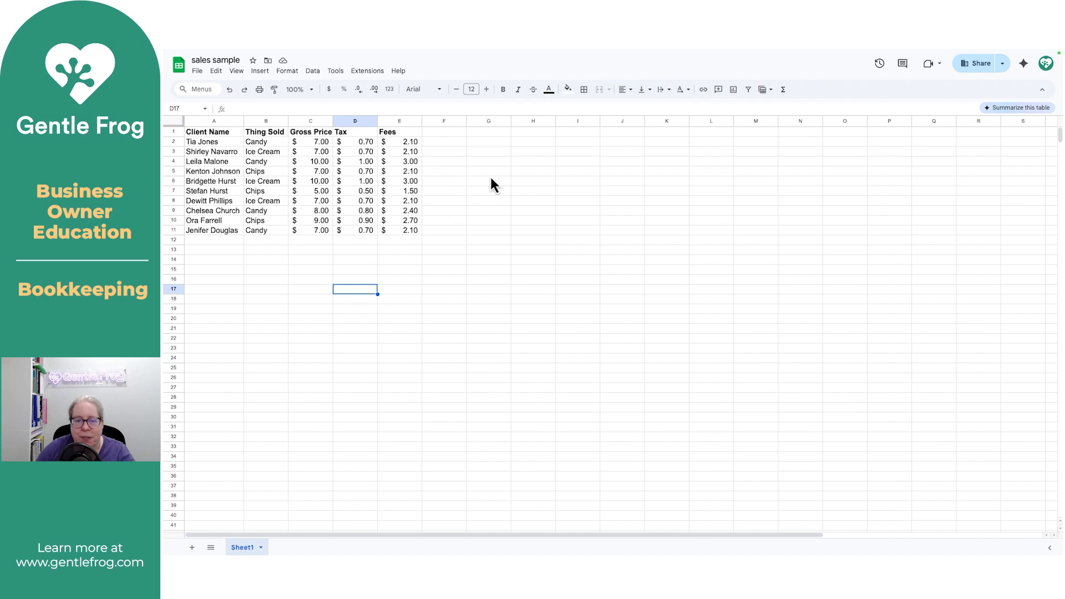
left_click(572, 133)
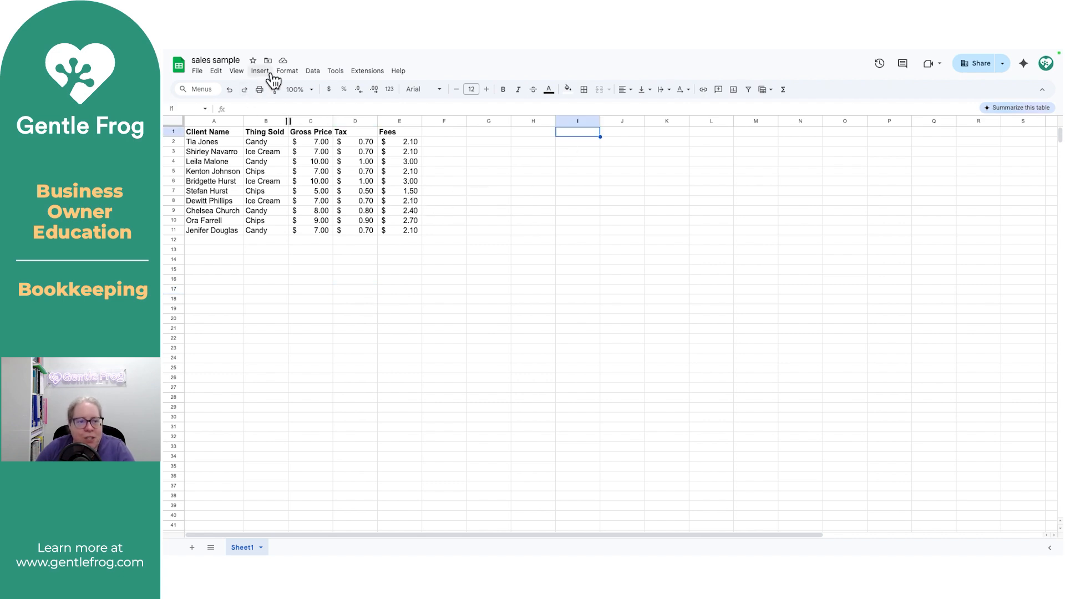
left_click(268, 73)
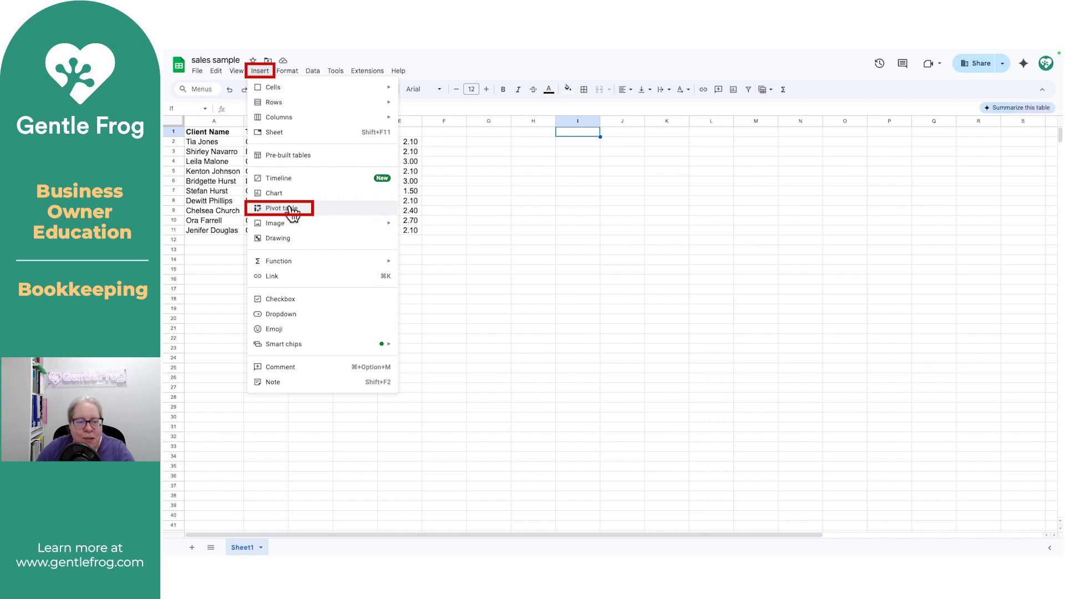
left_click(293, 213)
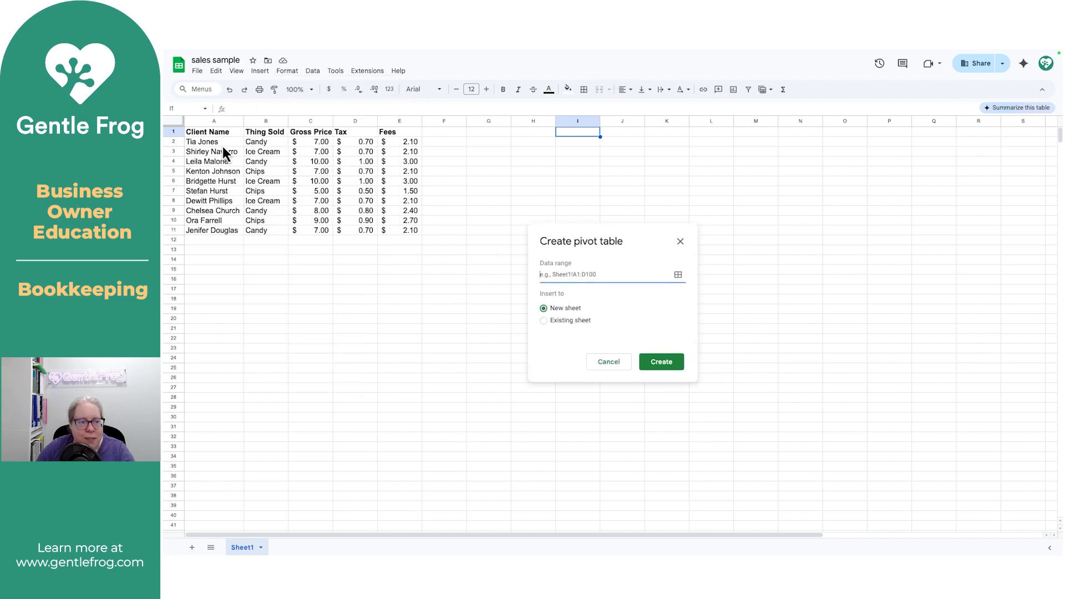
left_click(207, 135)
left_click_drag(200, 134, 394, 240)
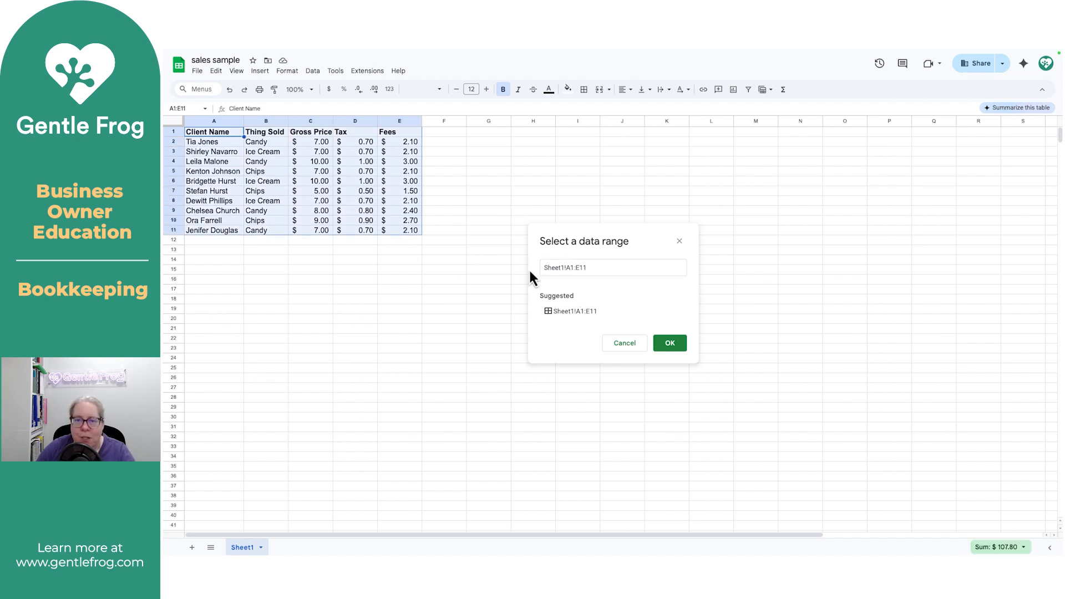
left_click(670, 344)
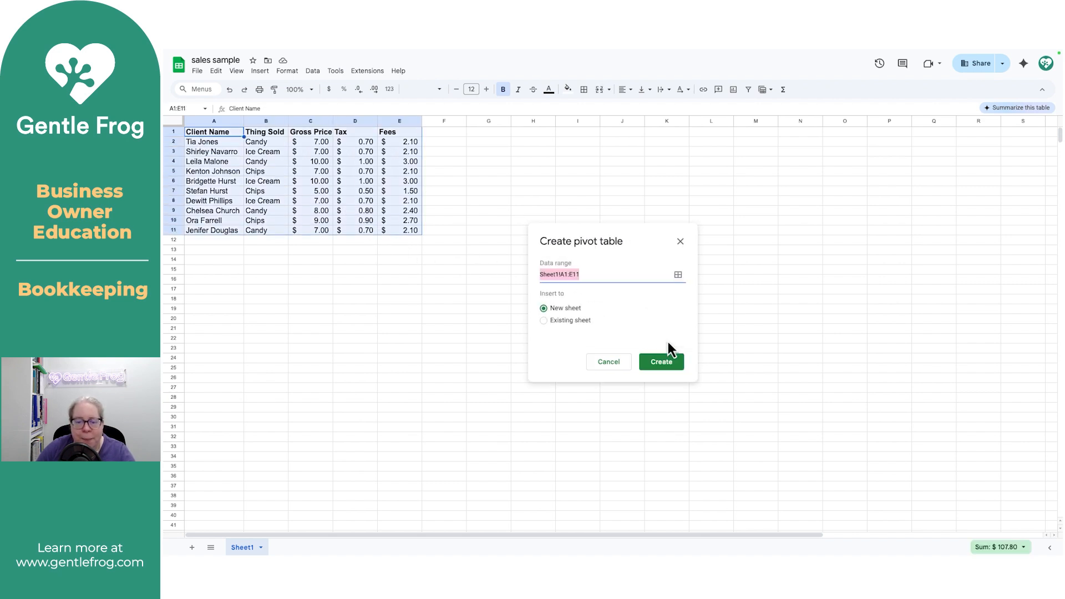
Step: Place the pivot table at H1 on the existing sheet and create it
left_click(544, 322)
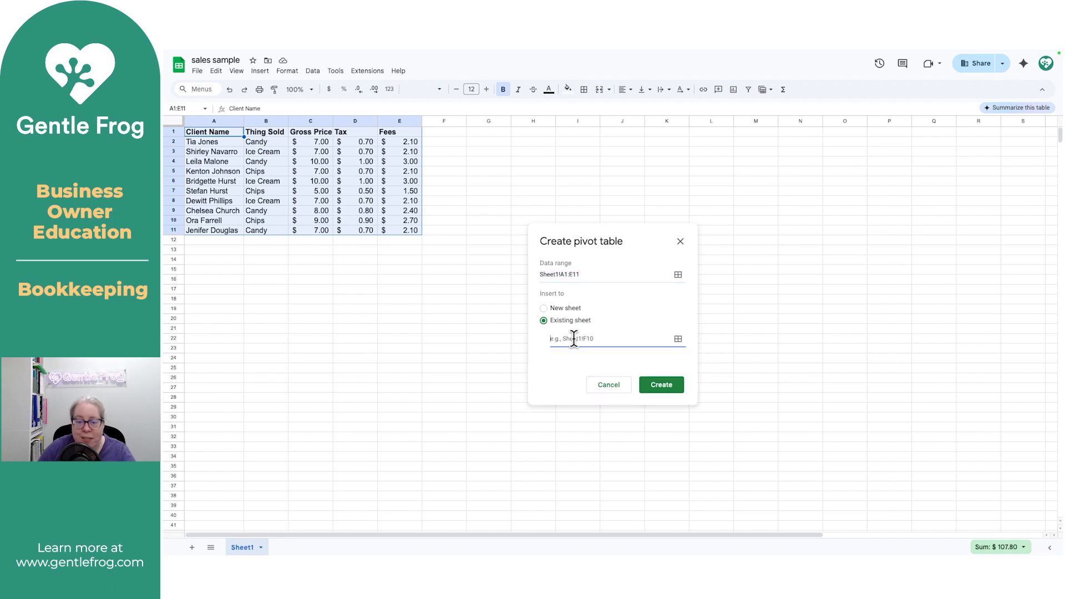
left_click(548, 133)
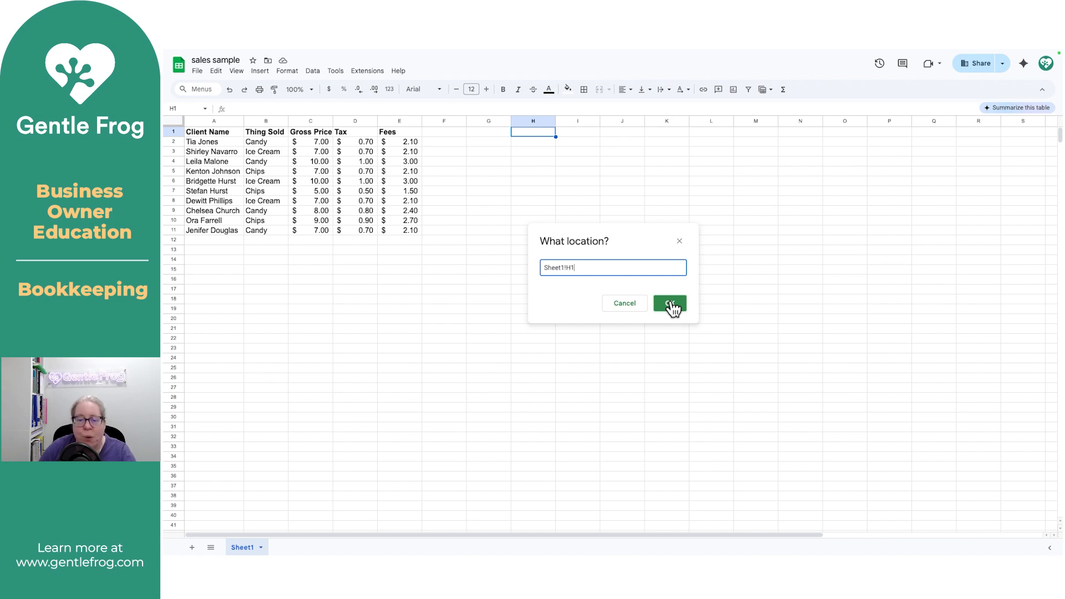
left_click(670, 304)
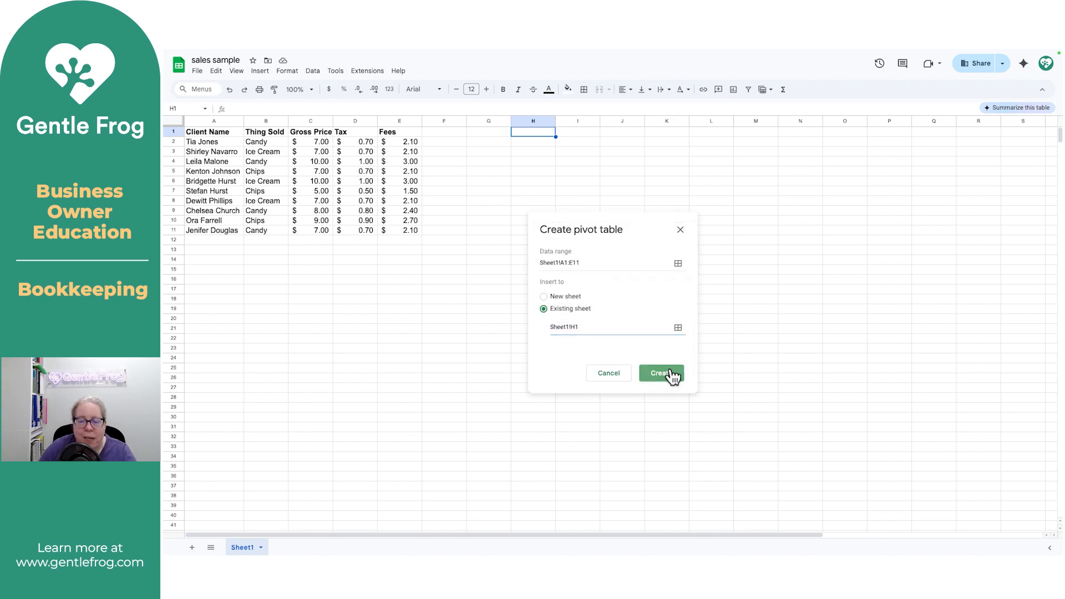
left_click(671, 370)
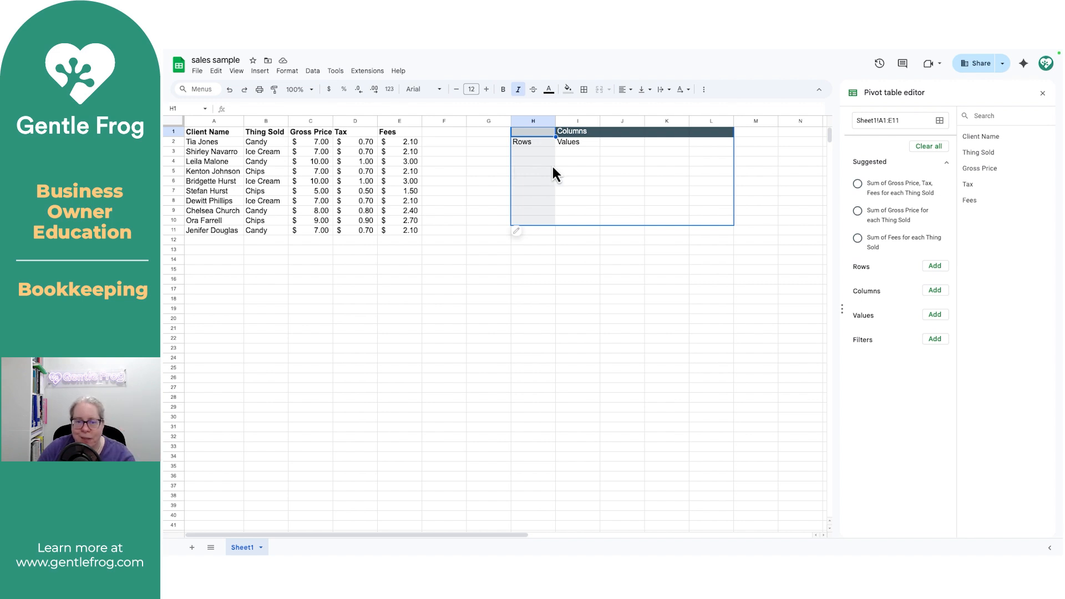
Step: Add Thing Sold as the pivot row field to list Candy, Chips and Ice Cream
left_click(936, 267)
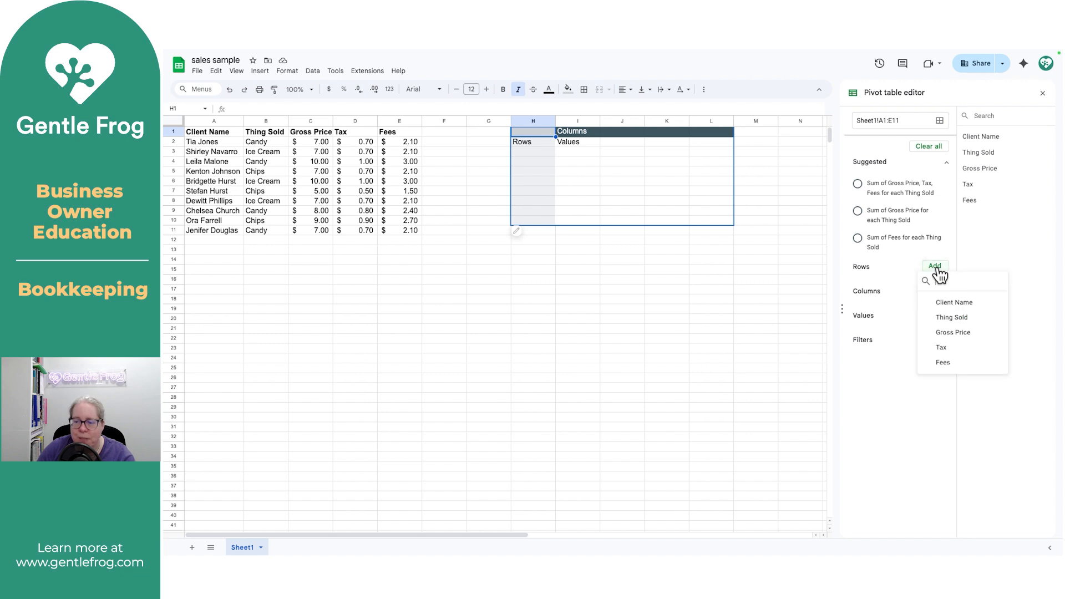
left_click(955, 317)
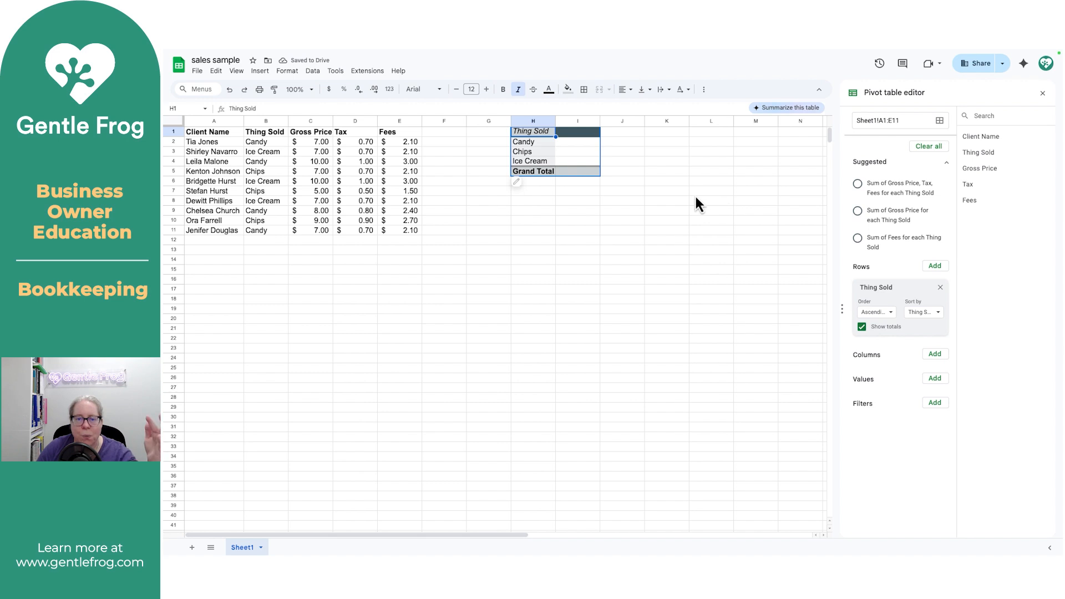
Step: Add SUM values for Gross Price, Tax and Fees to the pivot table
left_click(942, 384)
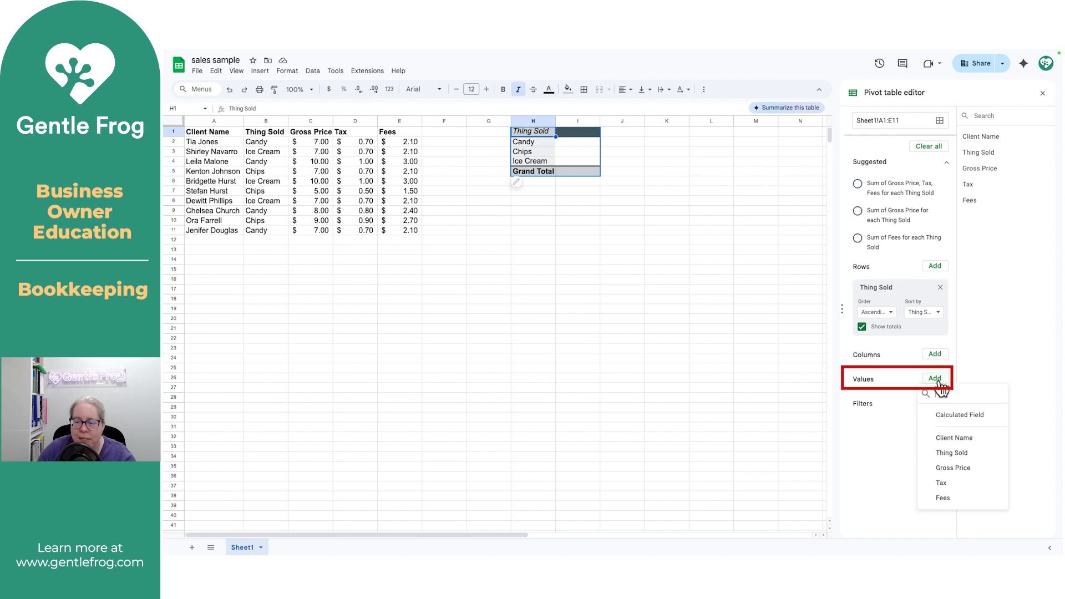
left_click(957, 468)
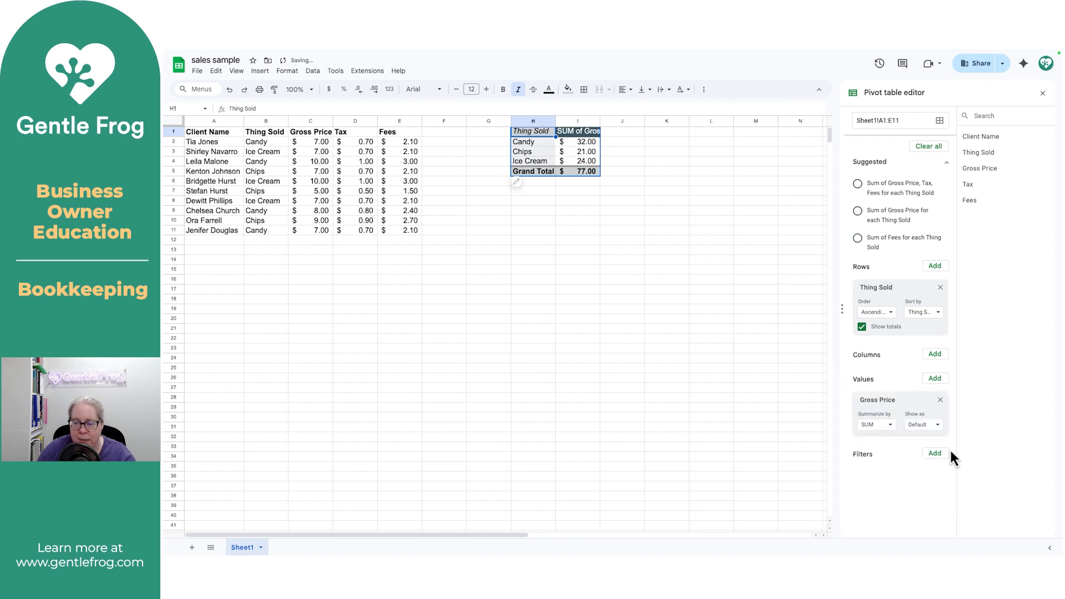
left_click(940, 384)
left_click(946, 485)
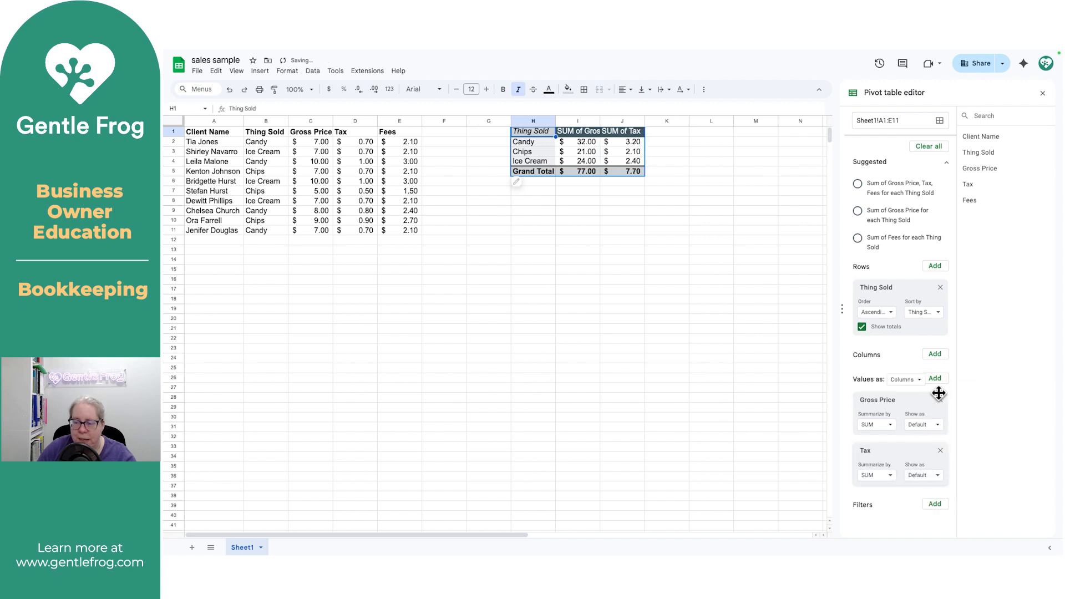
left_click(940, 383)
left_click(947, 500)
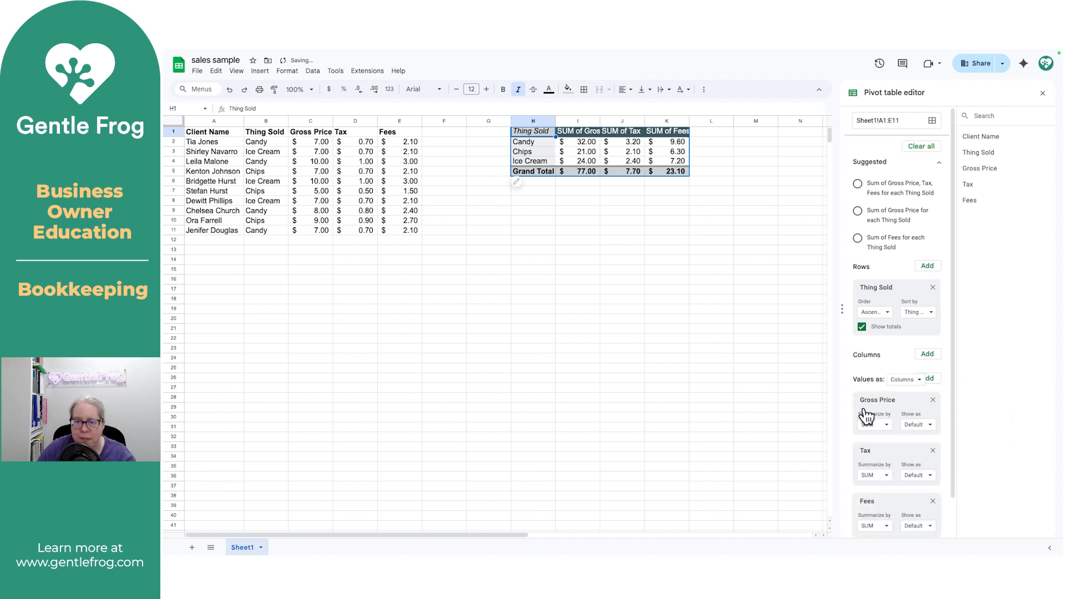
left_click(687, 241)
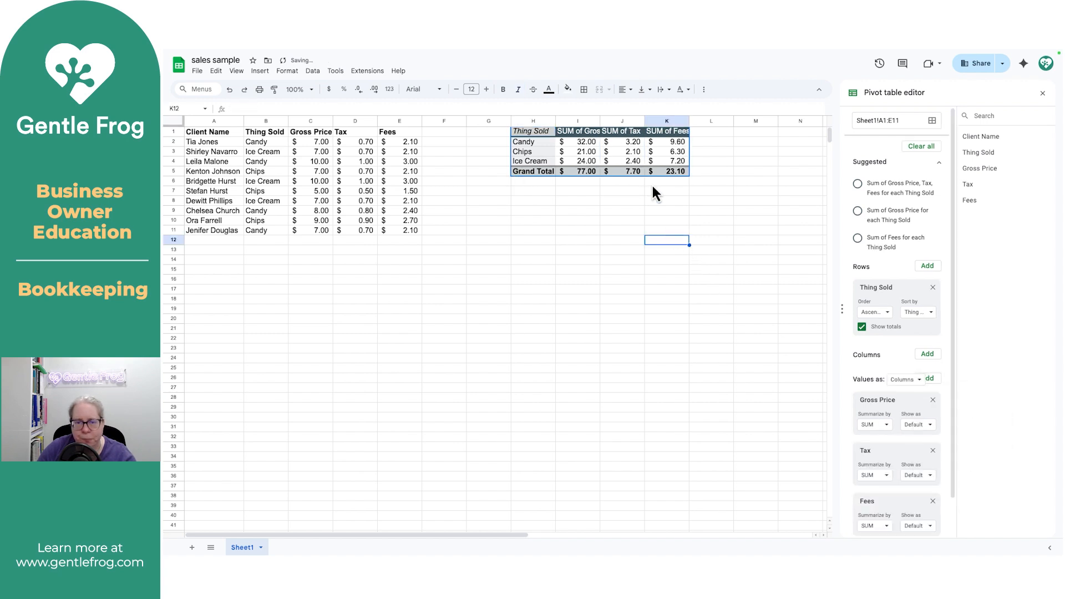
Step: Auto-fit pivot columns I, J and K to their headers, then select H2:I4
double_click(600, 117)
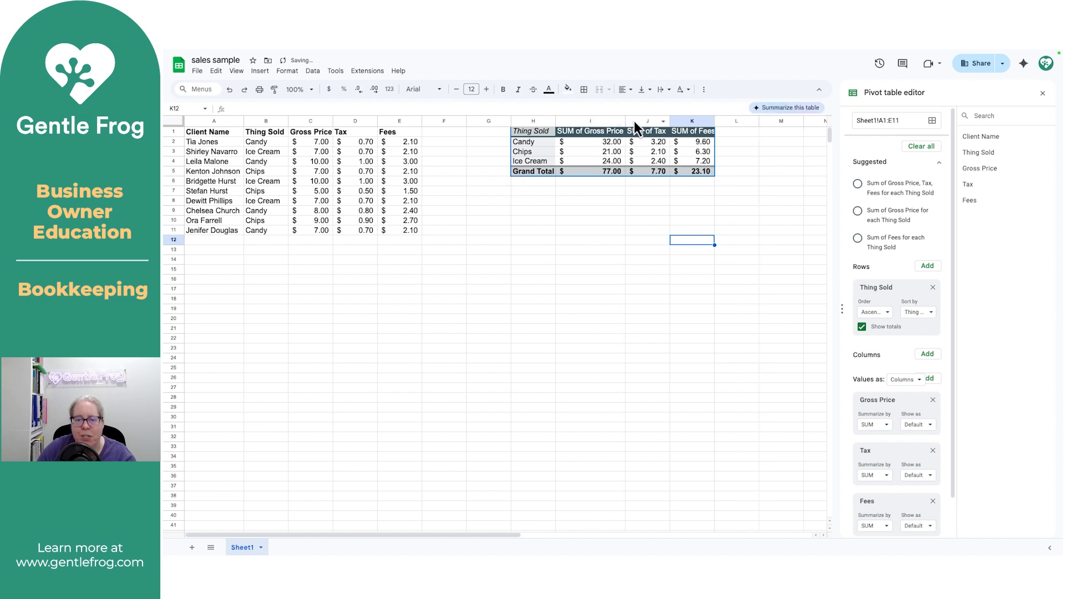
double_click(670, 123)
double_click(713, 121)
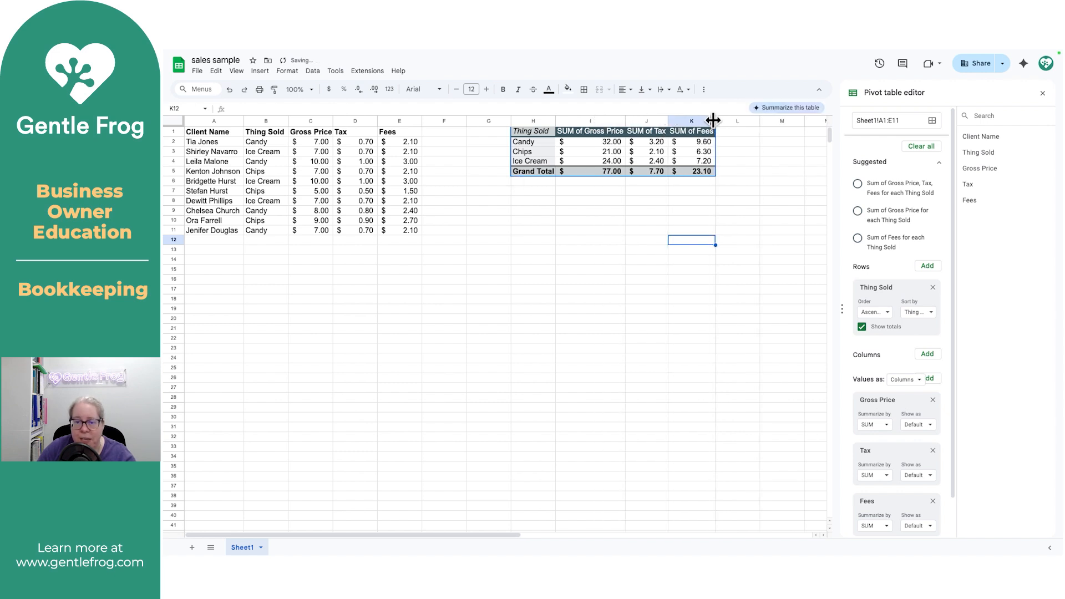
left_click(608, 201)
left_click_drag(603, 148, 548, 167)
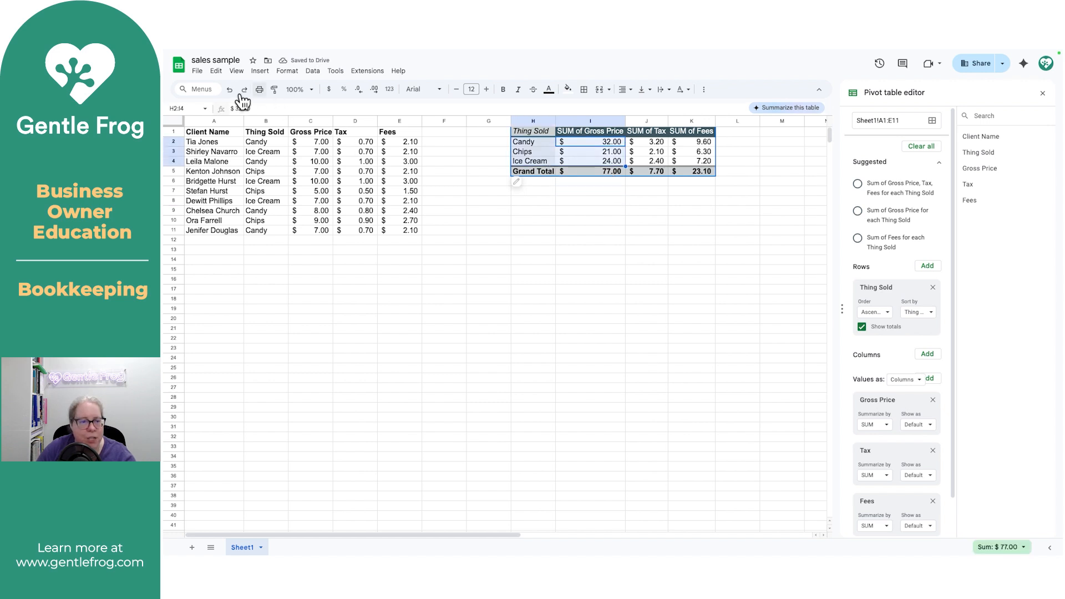
Step: Fill the item rows H2:I4 and the J5:K5 grand totals with yellow
left_click(567, 88)
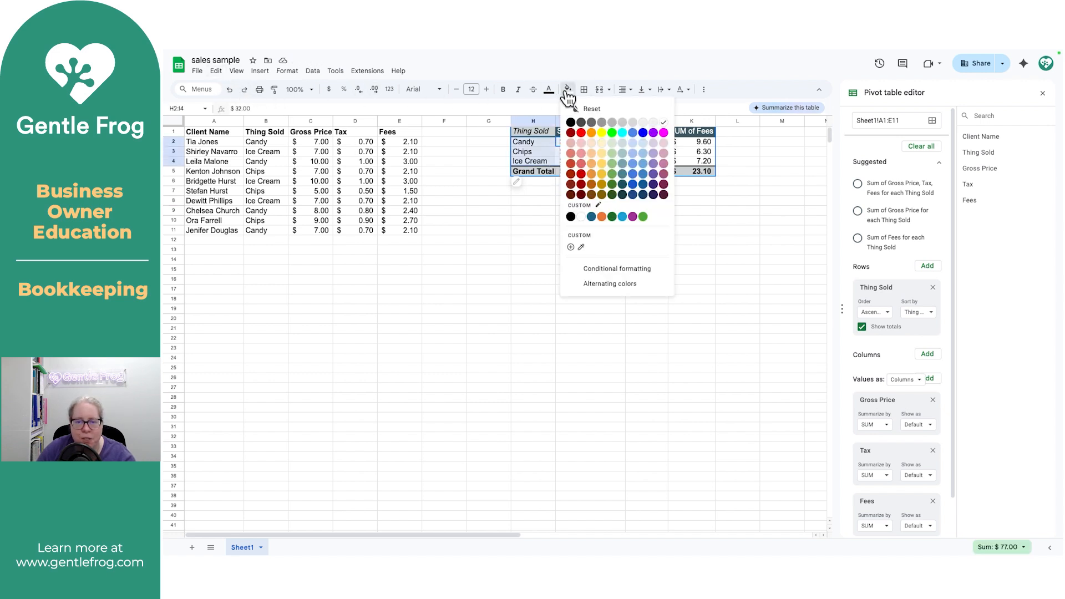
left_click(602, 132)
left_click(642, 214)
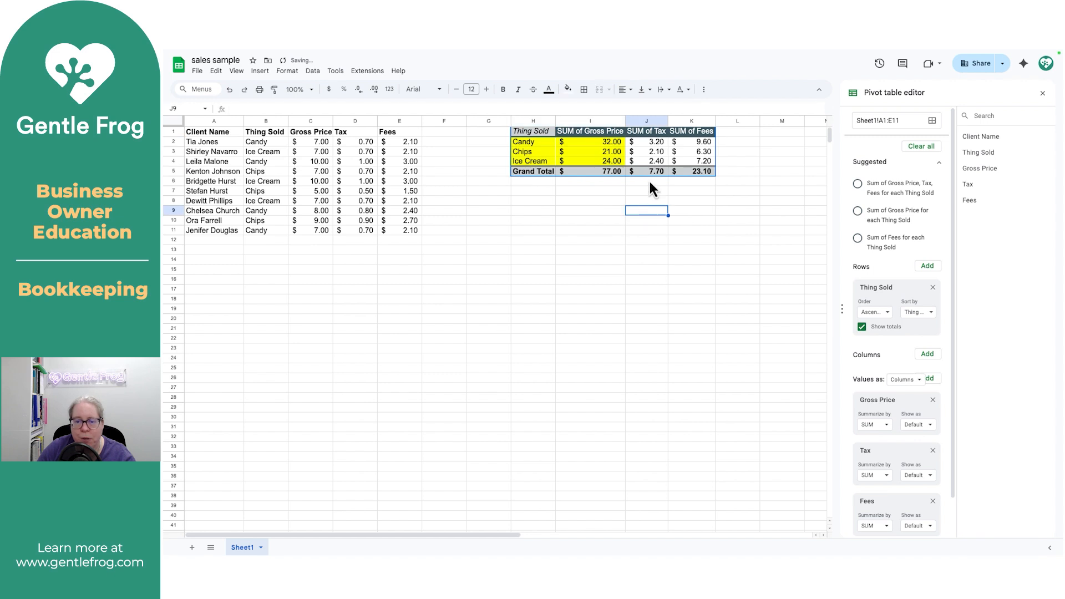
left_click(653, 174)
left_click_drag(652, 174, 677, 173)
left_click(568, 88)
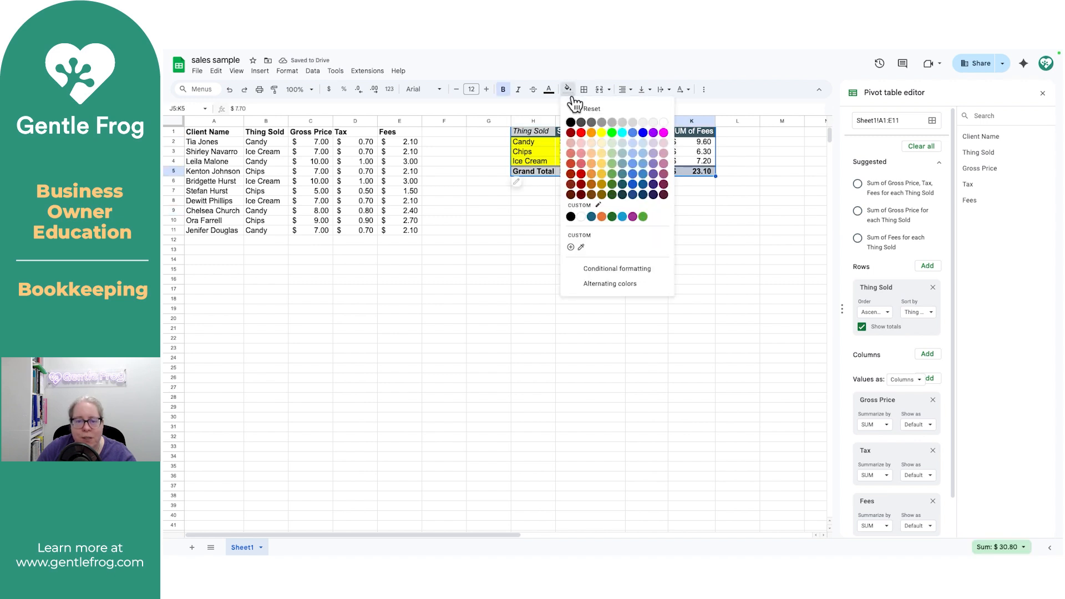
left_click(602, 132)
left_click(648, 215)
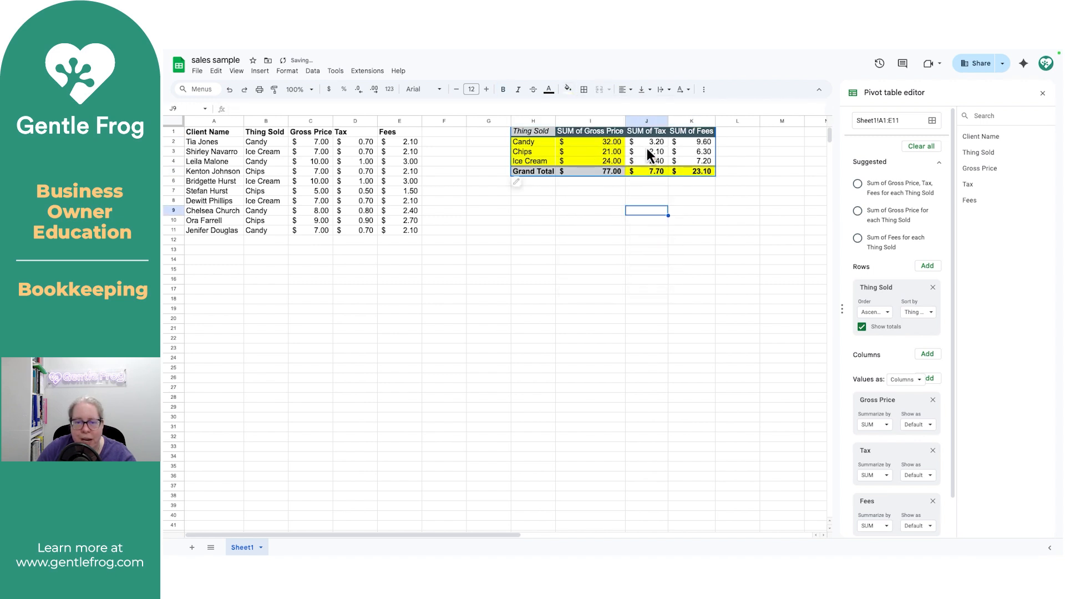
Step: Give the SUM of Tax and SUM of Fees headers yellow fill with black text
left_click_drag(650, 133, 687, 134)
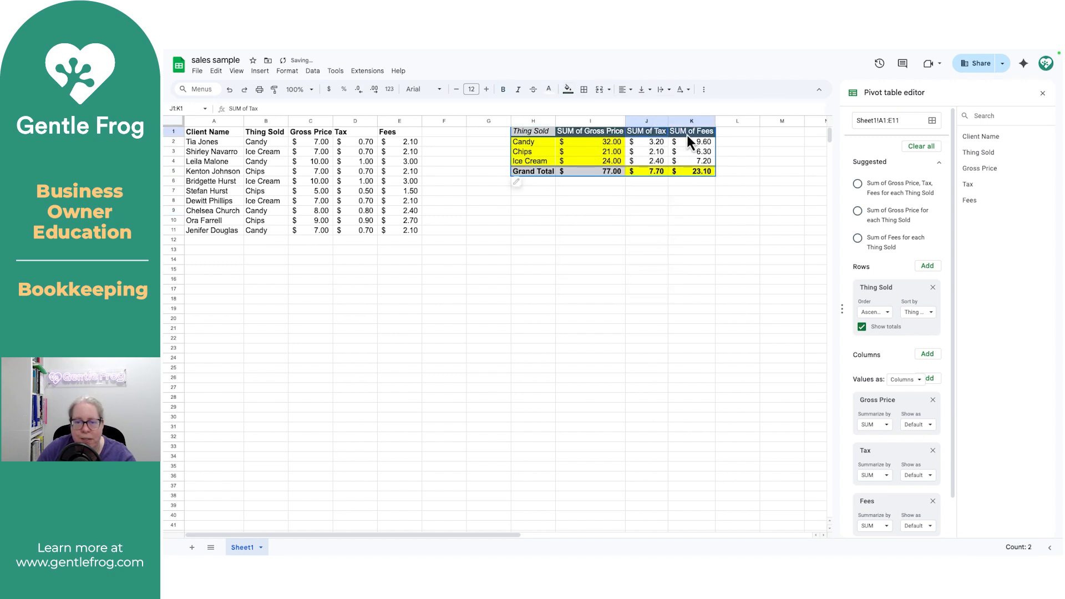
left_click(548, 89)
left_click(581, 129)
left_click(600, 219)
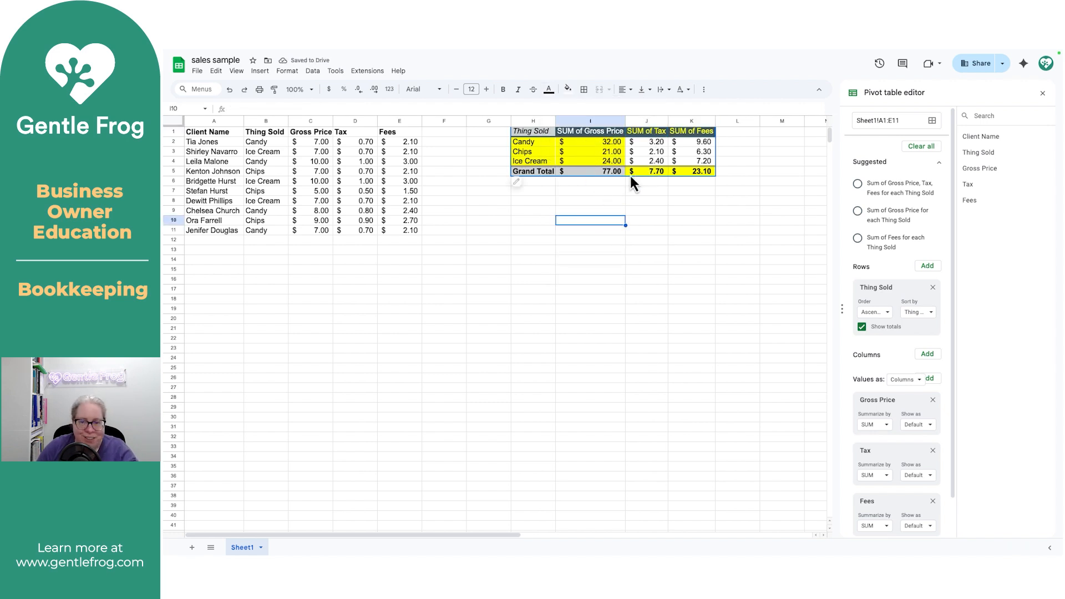
key("ctrl+z")
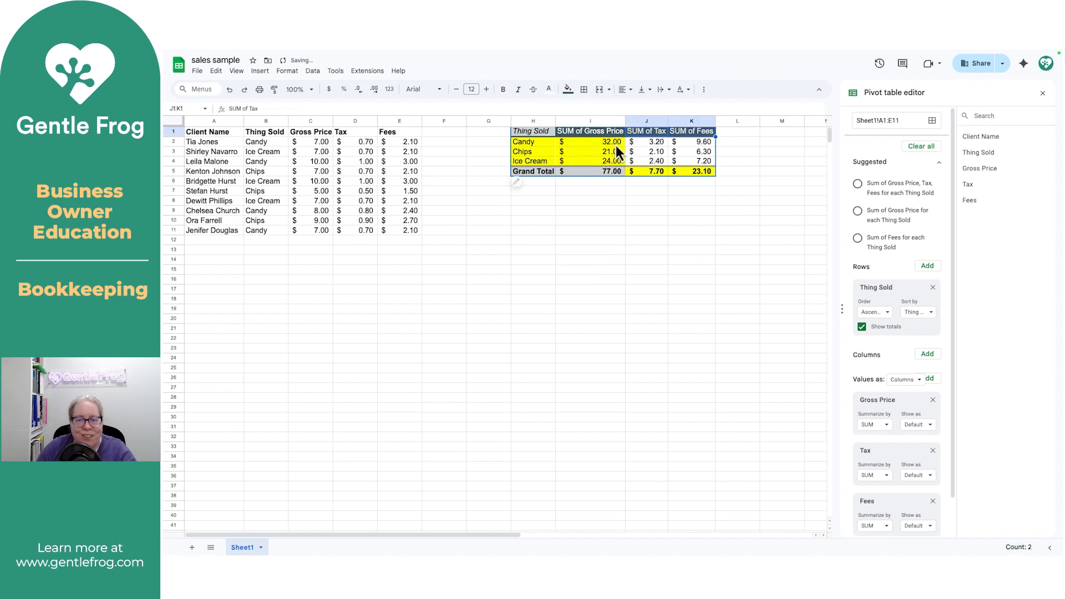
left_click(569, 90)
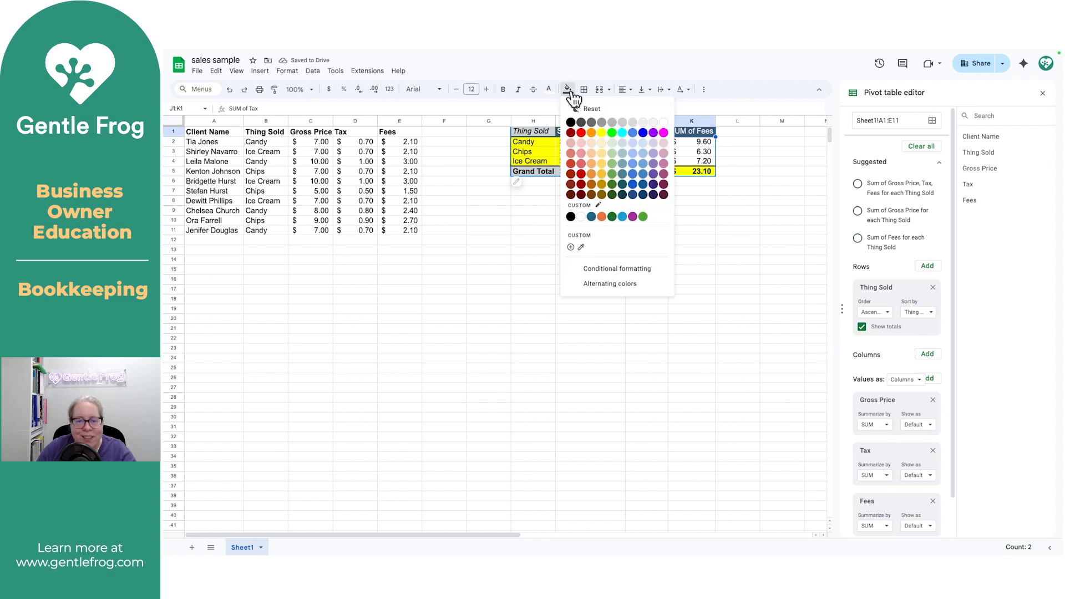
left_click(603, 132)
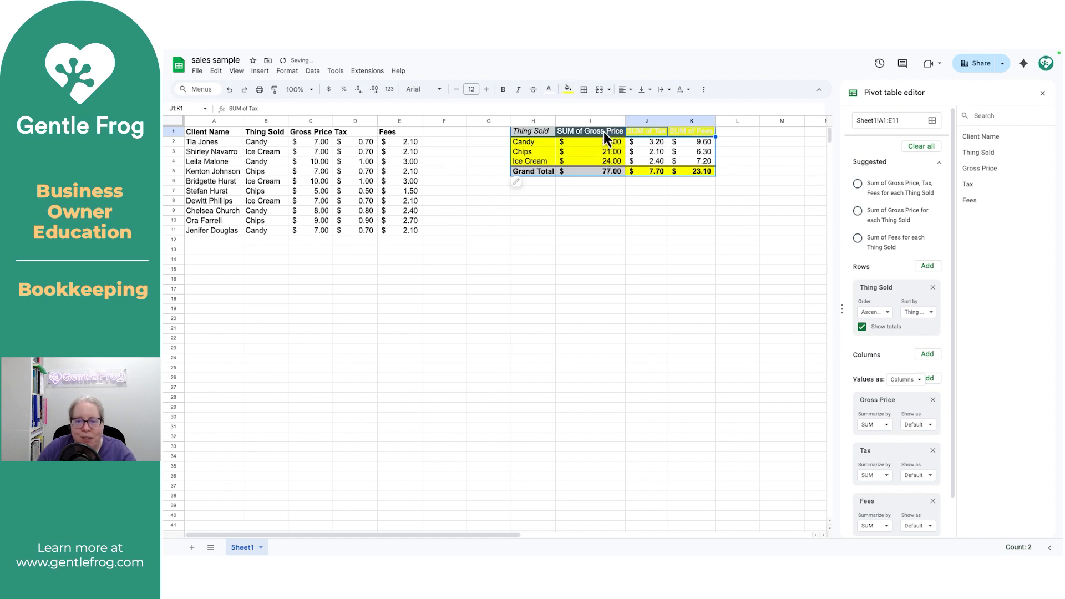
left_click(549, 90)
left_click(552, 123)
left_click(592, 192)
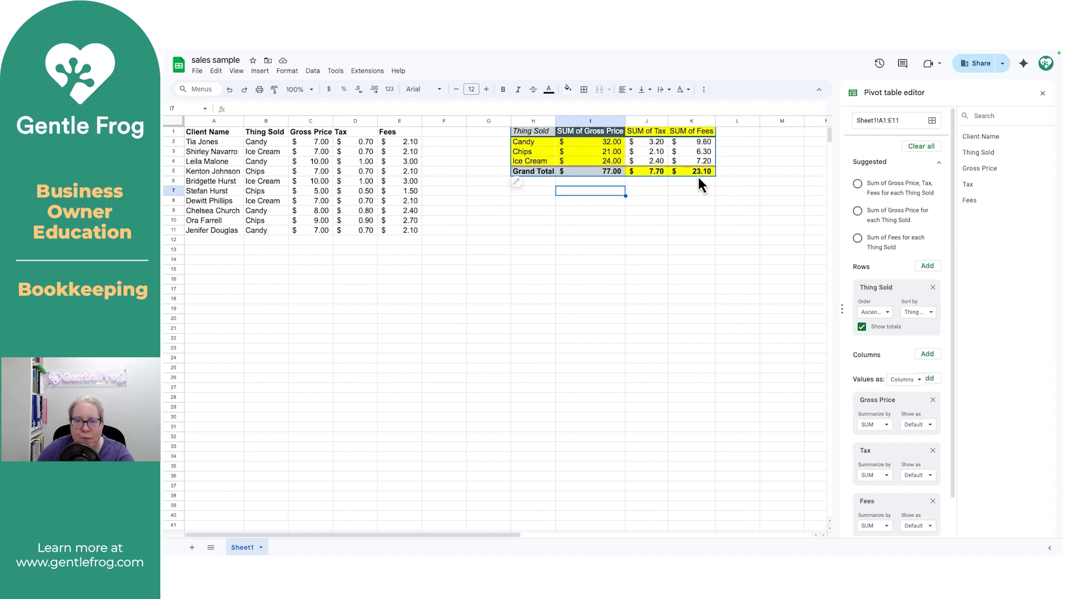
left_click(691, 205)
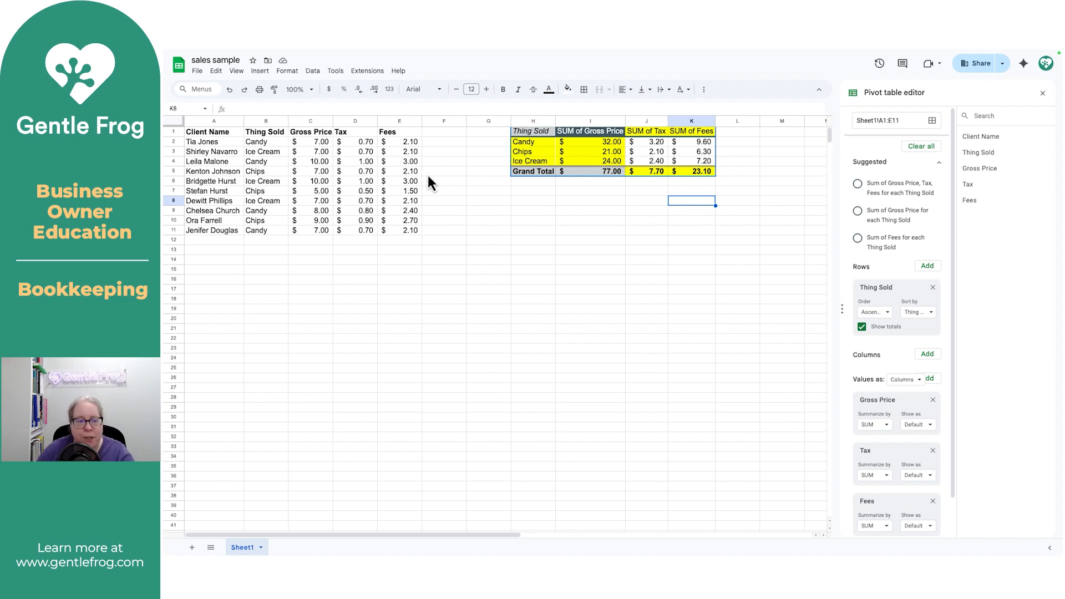
left_click(318, 142)
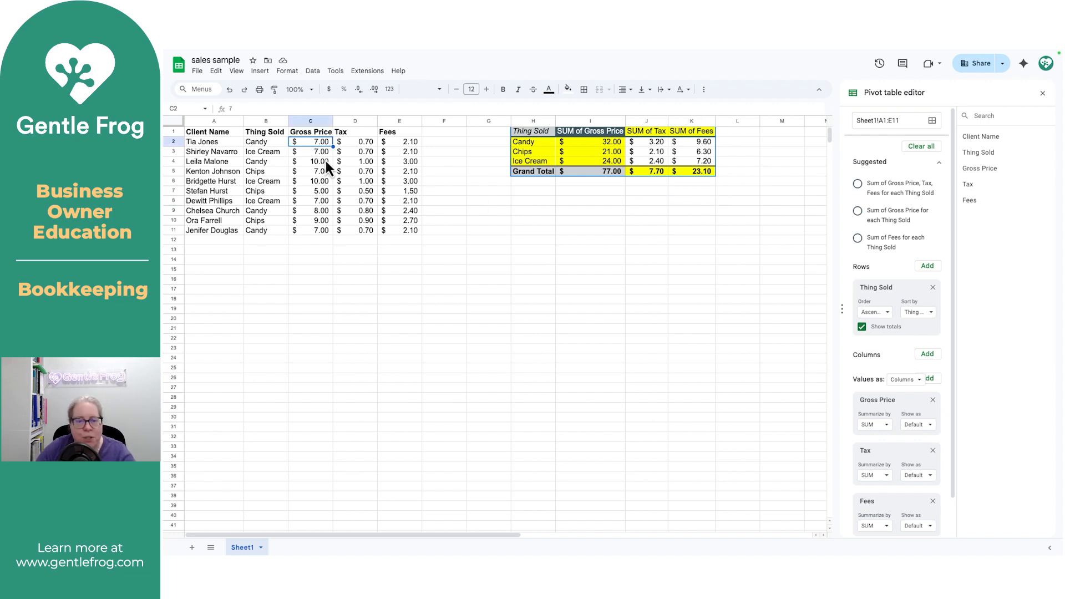
type("10")
key("Return")
key("Up")
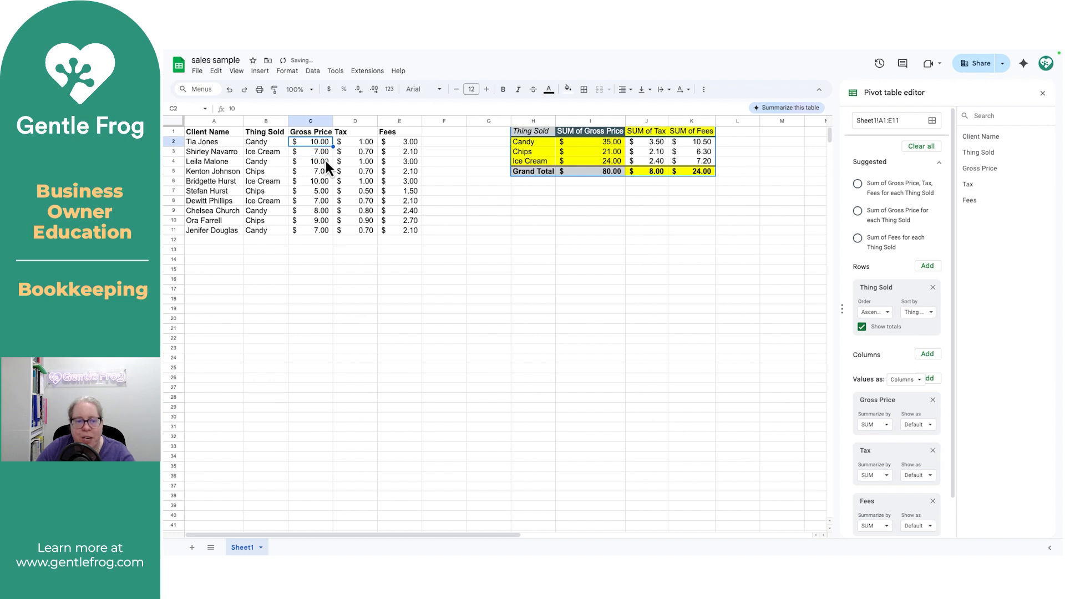
type("7")
key("Return")
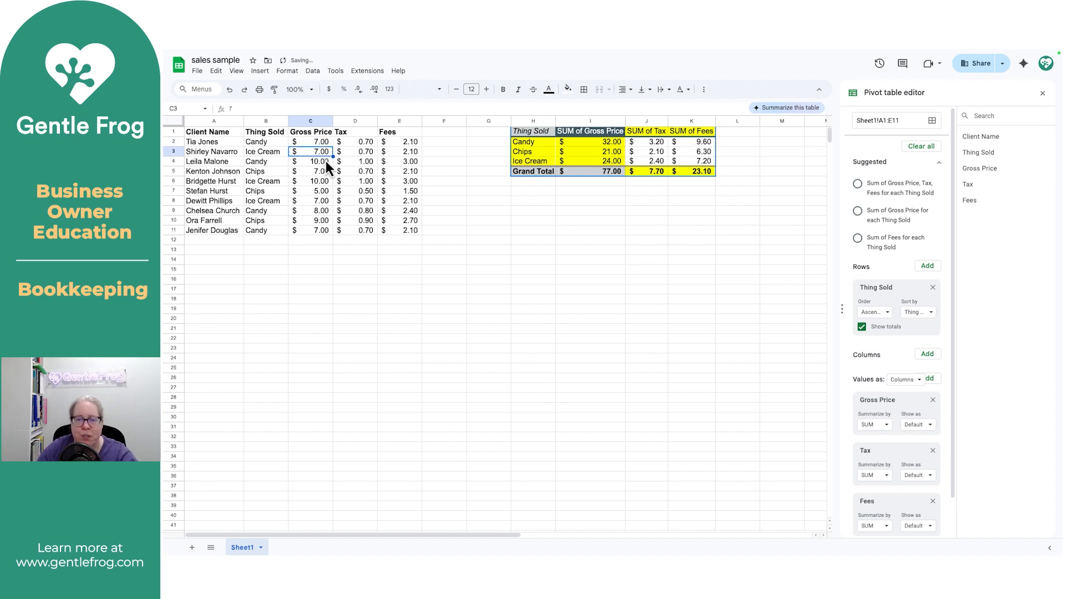
left_click(525, 240)
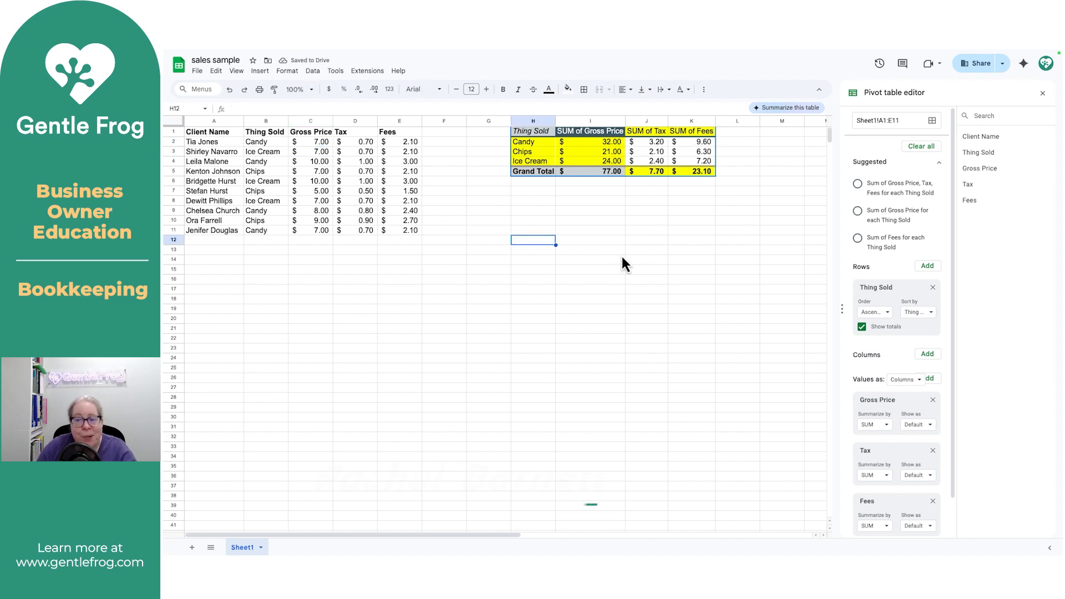